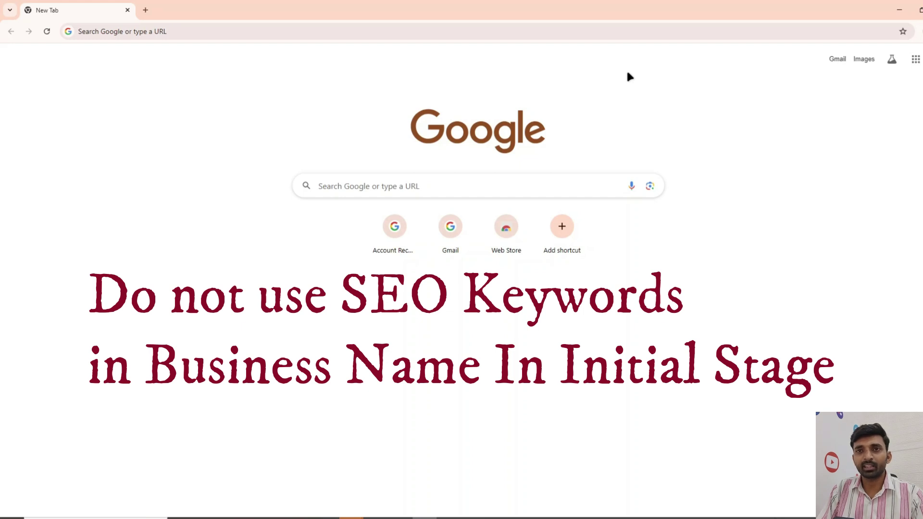
Step: Search the web for "google my business", open the Google Business Profile site and start creating a new profile
{"action": "left_click", "coordinate": [776, 33]}
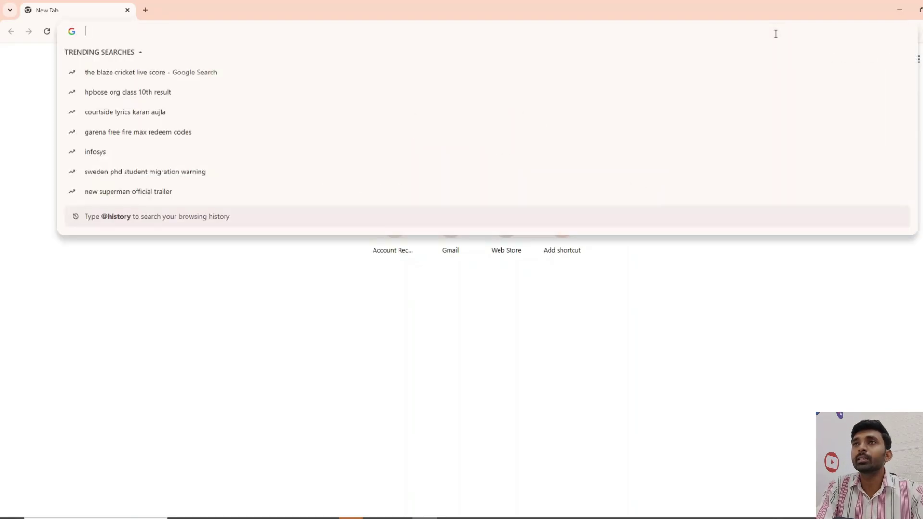
{"action": "type", "text": "google m"}
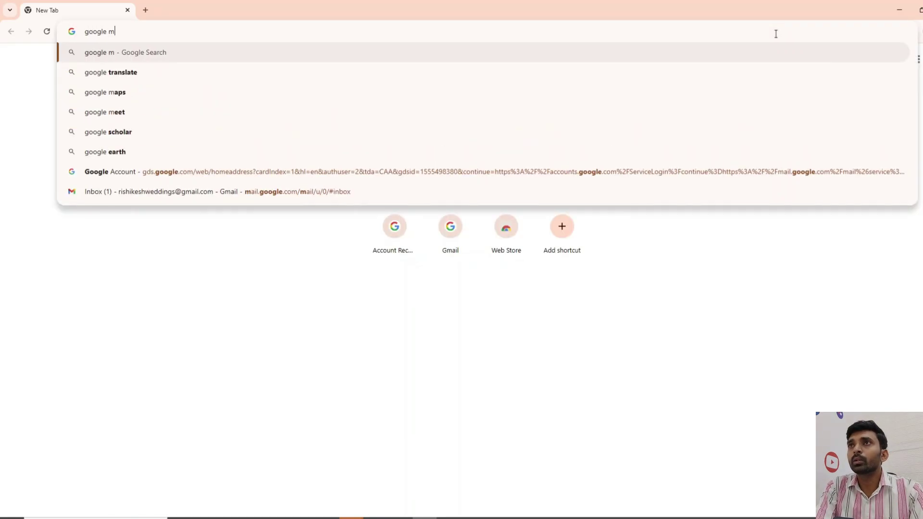
{"action": "type", "text": "y bus"}
{"action": "key", "text": "Return"}
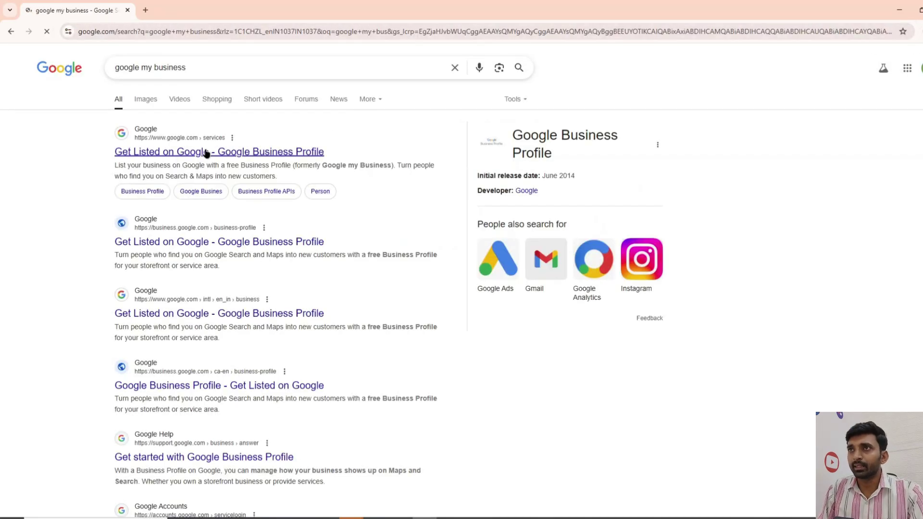
{"action": "left_click", "coordinate": [206, 153]}
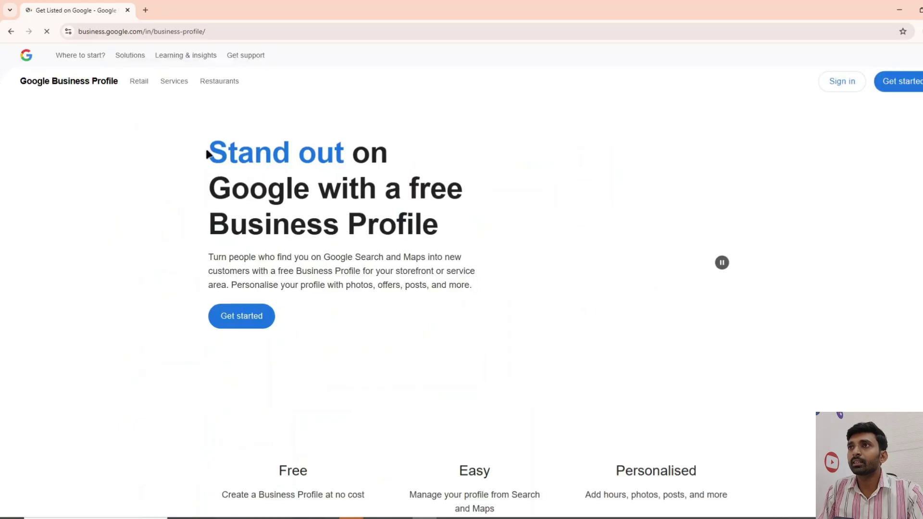
{"action": "left_click", "coordinate": [883, 85]}
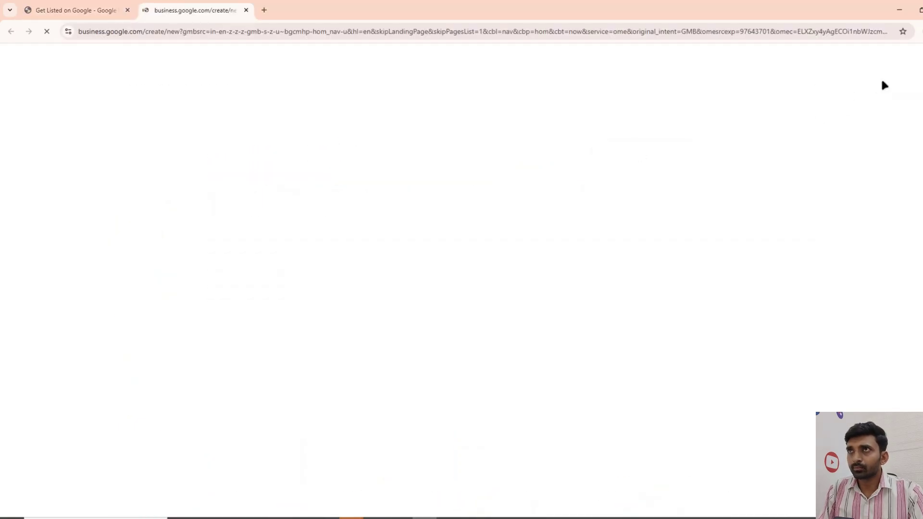
Step: Enter Rishikesh Weddings as the business name, choosing to create it as a new business, and continue
{"action": "left_click", "coordinate": [477, 189]}
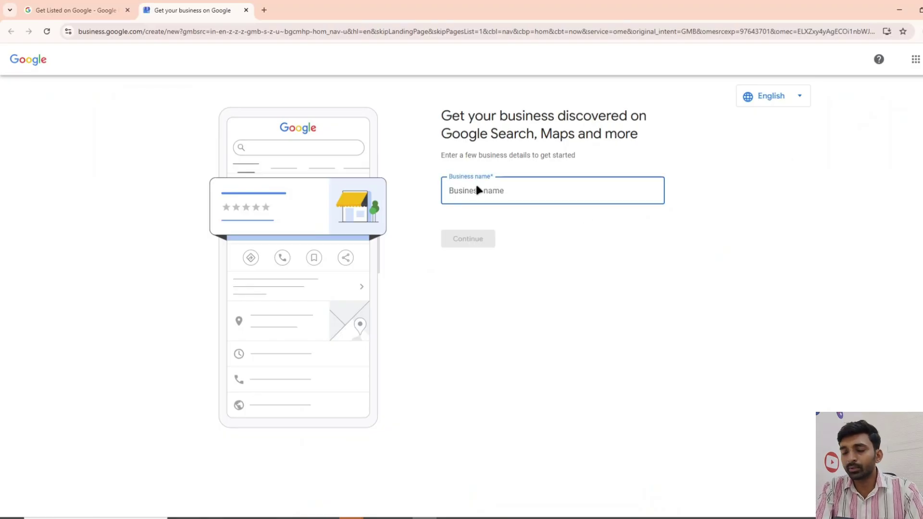
{"action": "type", "text": "Rishi"}
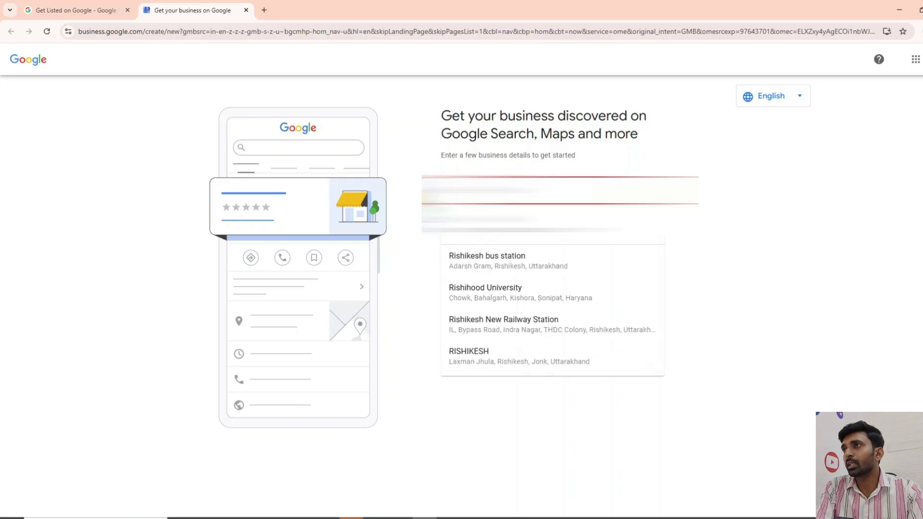
{"action": "type", "text": "kesh wedding"}
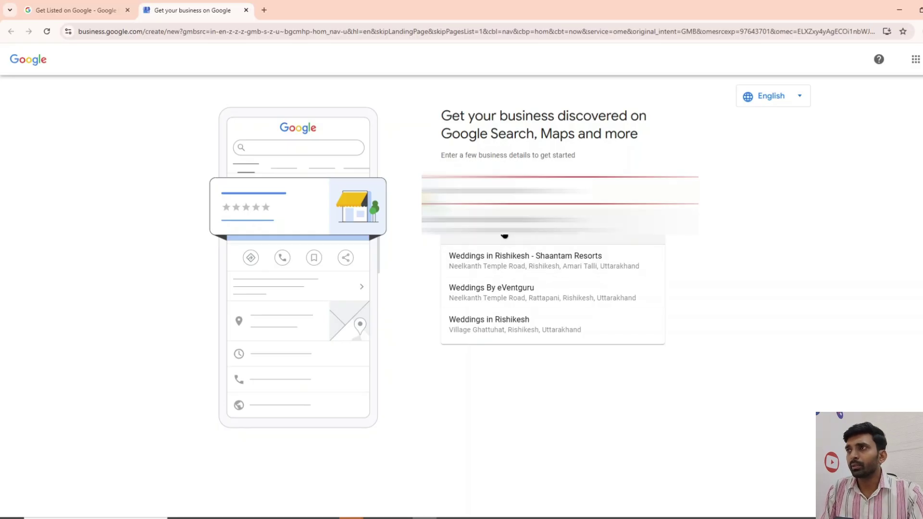
{"action": "left_click", "coordinate": [538, 238]}
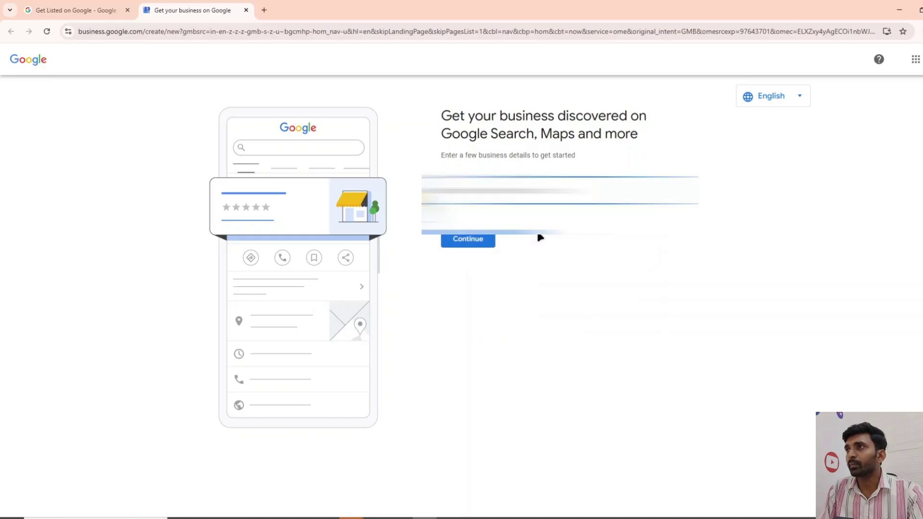
{"action": "left_click", "coordinate": [485, 239]}
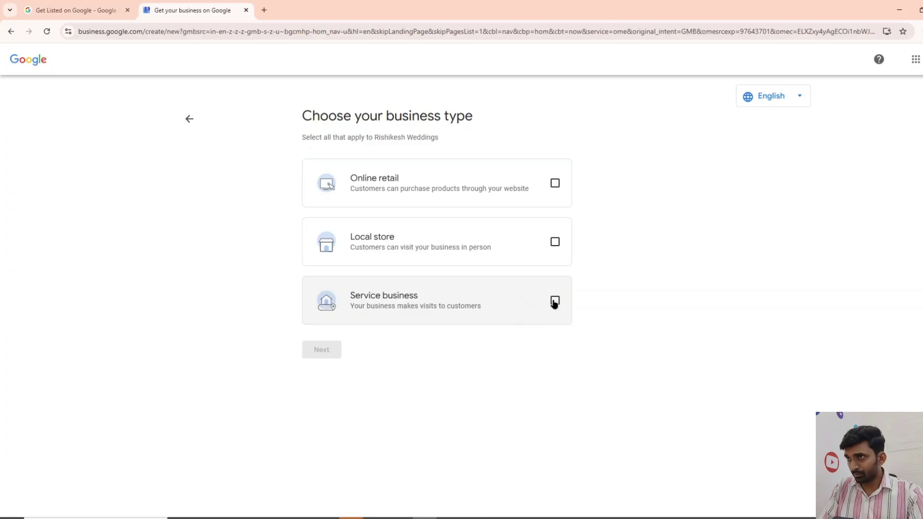
Step: Set the business type to Local store and the business category to Wedding planner
{"action": "left_click", "coordinate": [555, 243]}
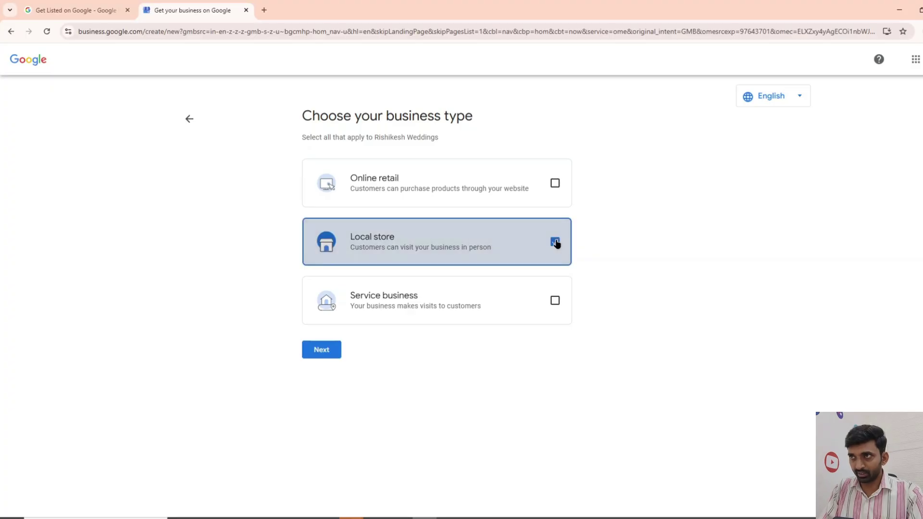
{"action": "left_click", "coordinate": [335, 348]}
{"action": "left_click", "coordinate": [490, 182]}
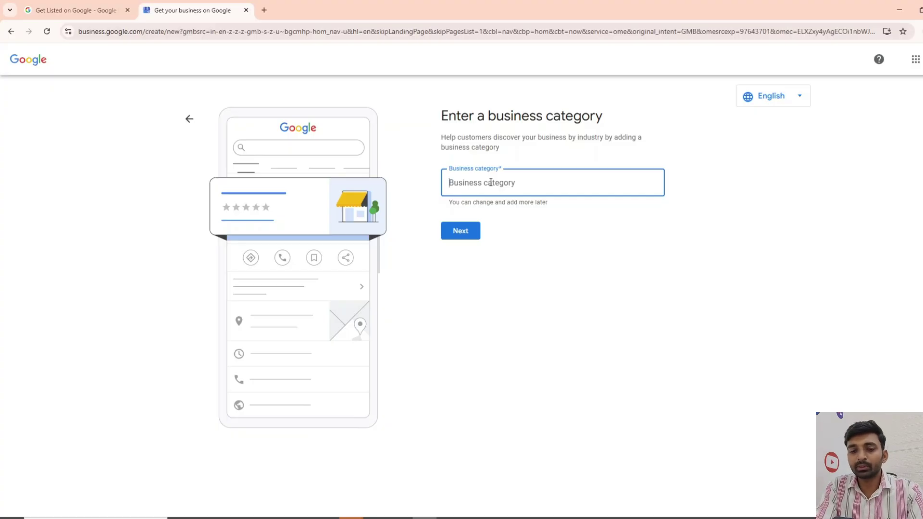
{"action": "type", "text": "wedding pl"}
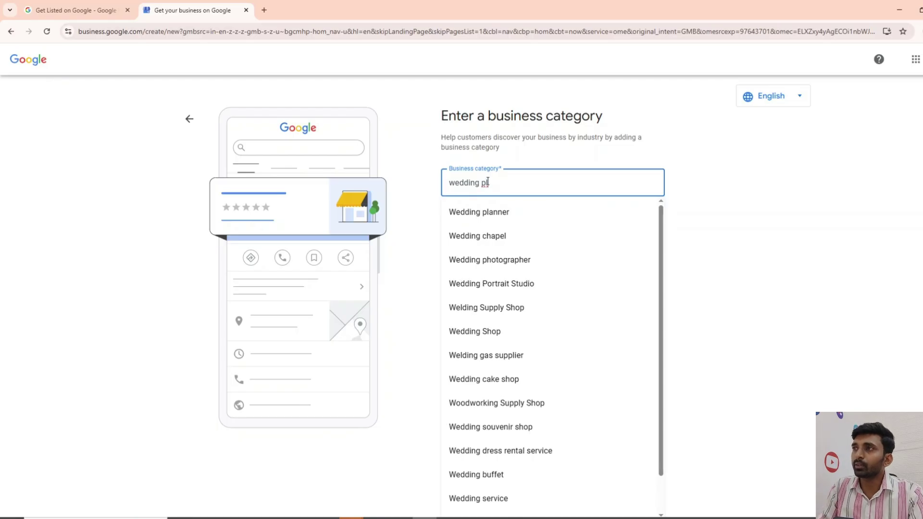
{"action": "left_click", "coordinate": [482, 213]}
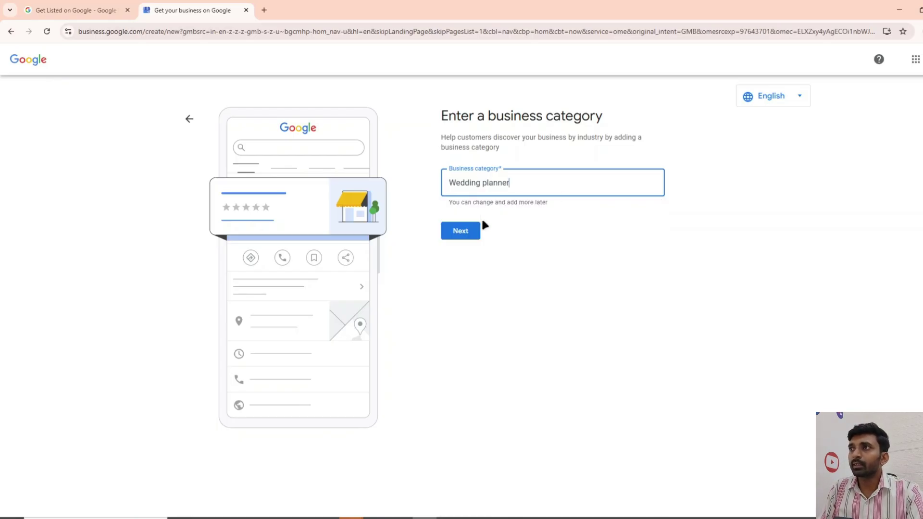
{"action": "left_click", "coordinate": [473, 230]}
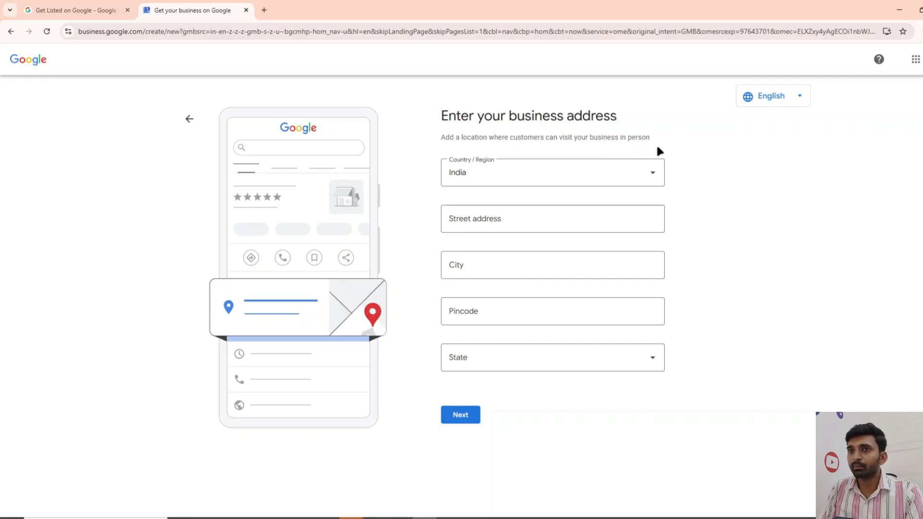
Step: Fill in the business's street address, city and pincode, choose Uttarakhand as the state, and submit the address
{"action": "left_click", "coordinate": [480, 358]}
{"action": "scroll", "coordinate": [473, 376], "scroll_direction": "down", "scroll_amount": 1}
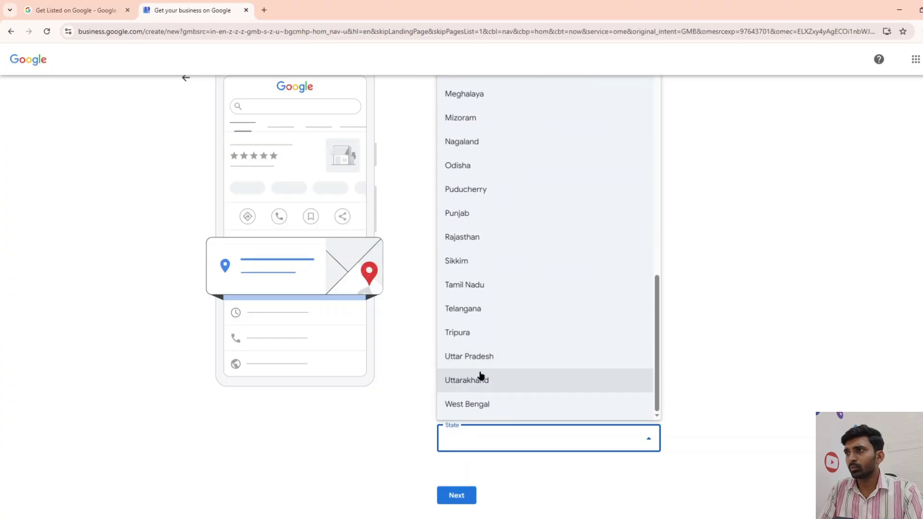
{"action": "left_click", "coordinate": [487, 379]}
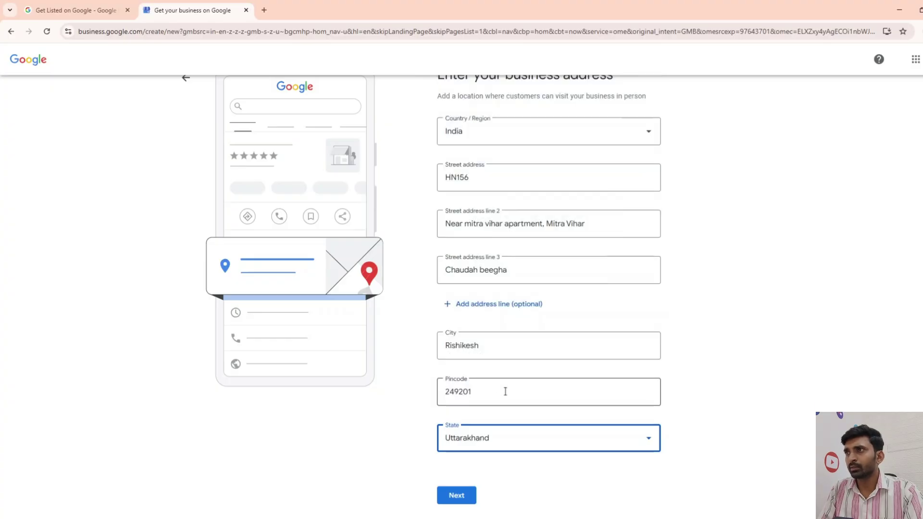
{"action": "scroll", "coordinate": [505, 391], "scroll_direction": "down", "scroll_amount": 1}
{"action": "left_click", "coordinate": [456, 496]}
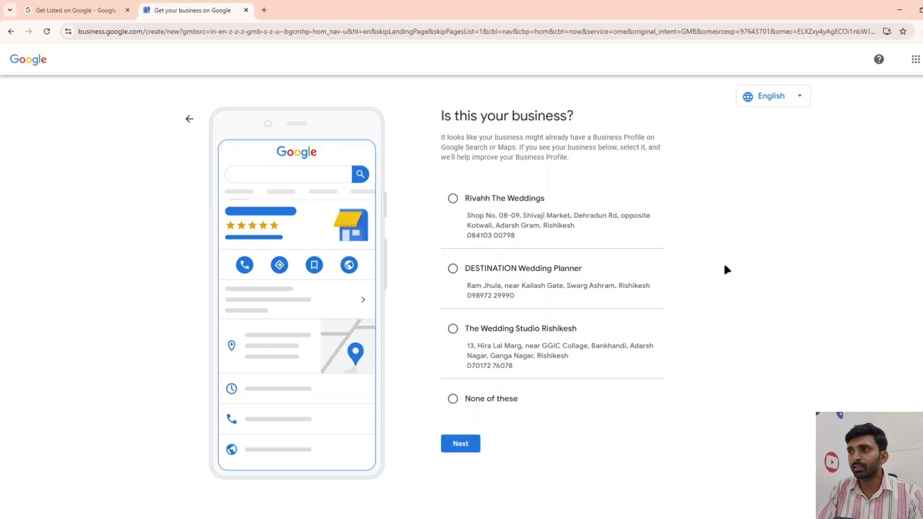
Step: Answer None of these for the suggested existing businesses and confirm the proposed map pin placement
{"action": "left_click", "coordinate": [453, 400]}
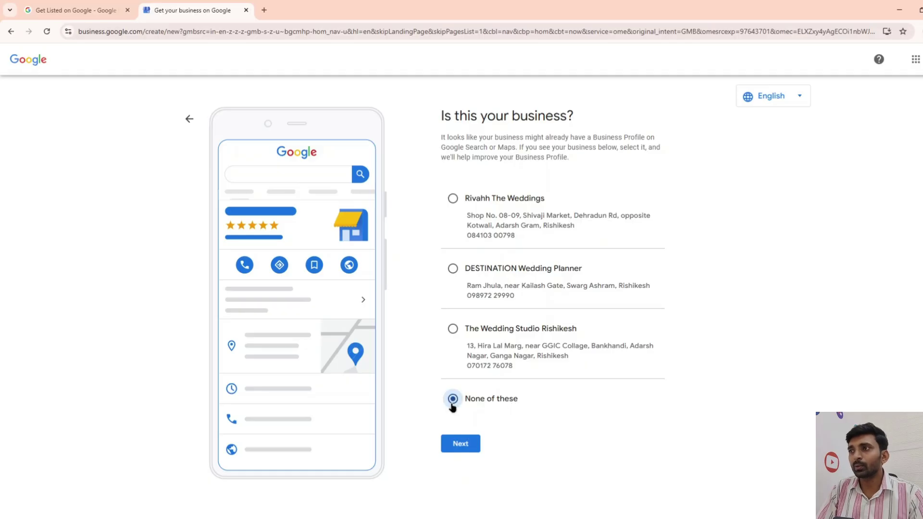
{"action": "left_click", "coordinate": [464, 442]}
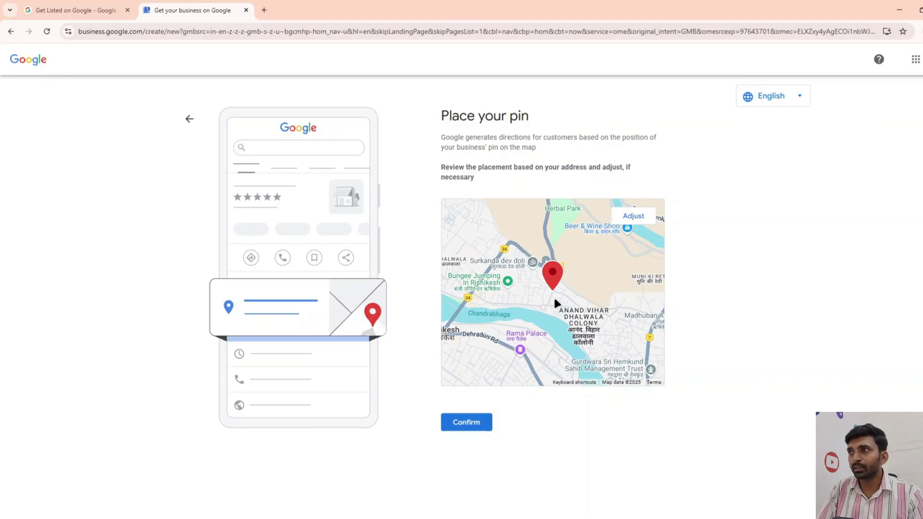
{"action": "left_click", "coordinate": [483, 416]}
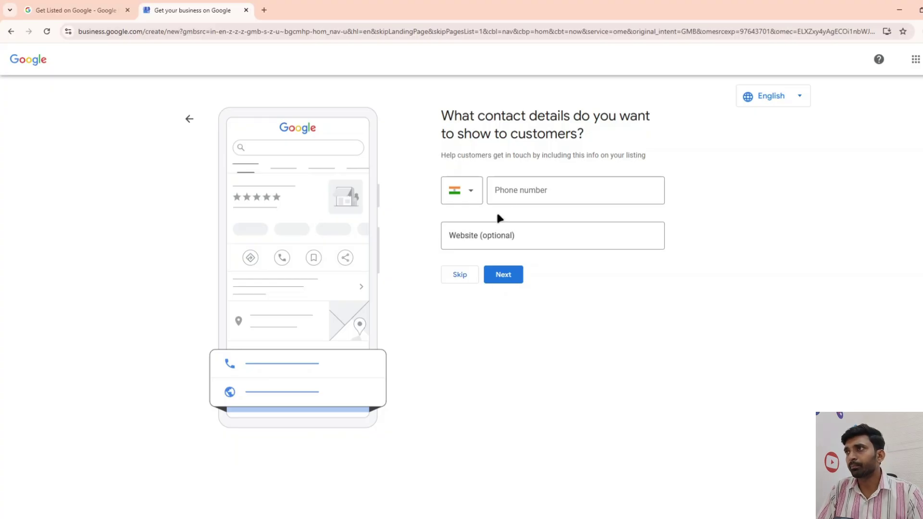
Step: Enter the business phone number and website as the contact details shown to customers, and continue
{"action": "left_click", "coordinate": [518, 196]}
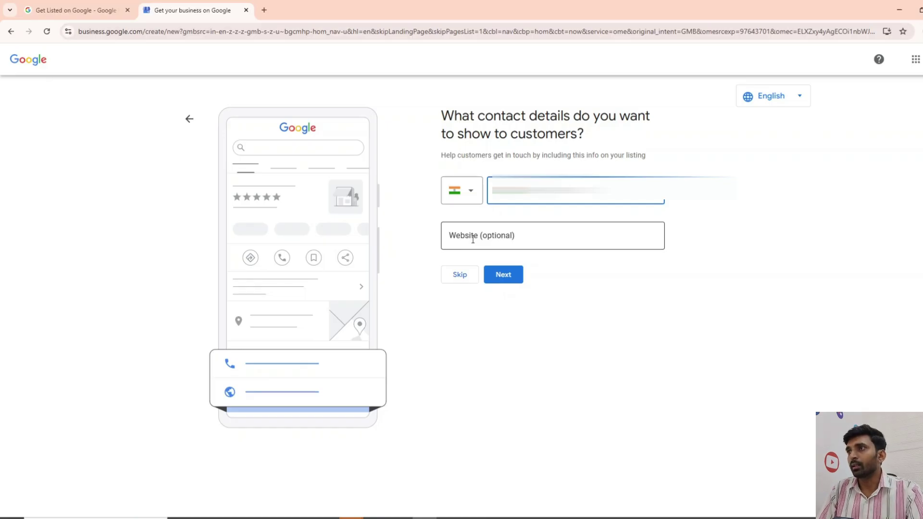
{"action": "left_click", "coordinate": [473, 239]}
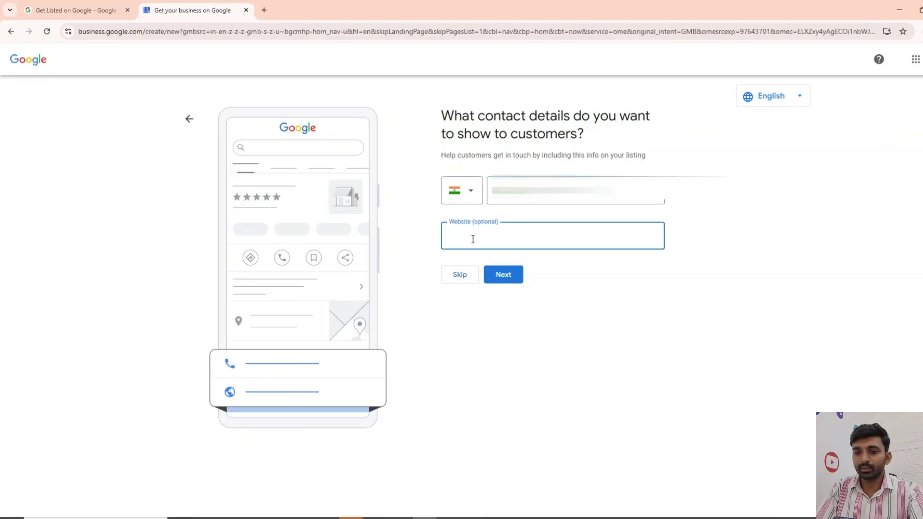
{"action": "type", "text": "DIGI"}
{"action": "key", "text": "BackSpace"}
{"action": "key", "text": "BackSpace"}
{"action": "key", "text": "BackSpace"}
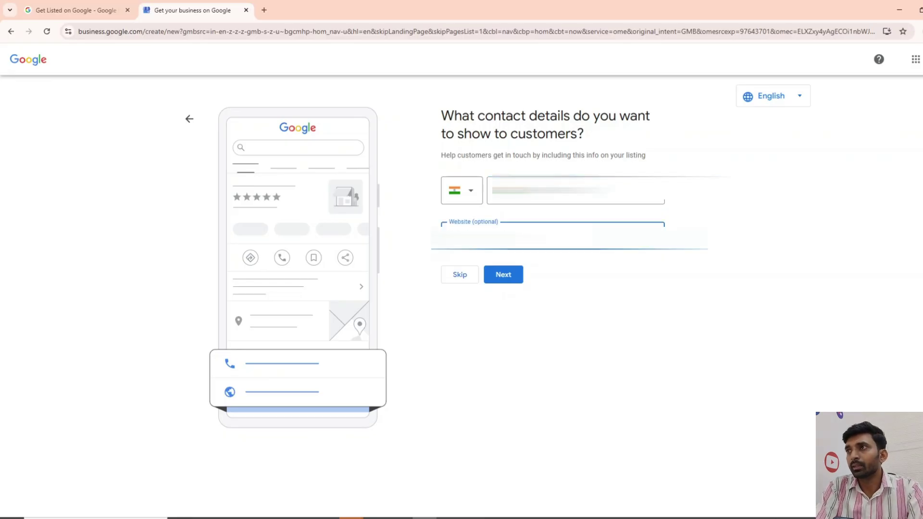
{"action": "left_click", "coordinate": [507, 272]}
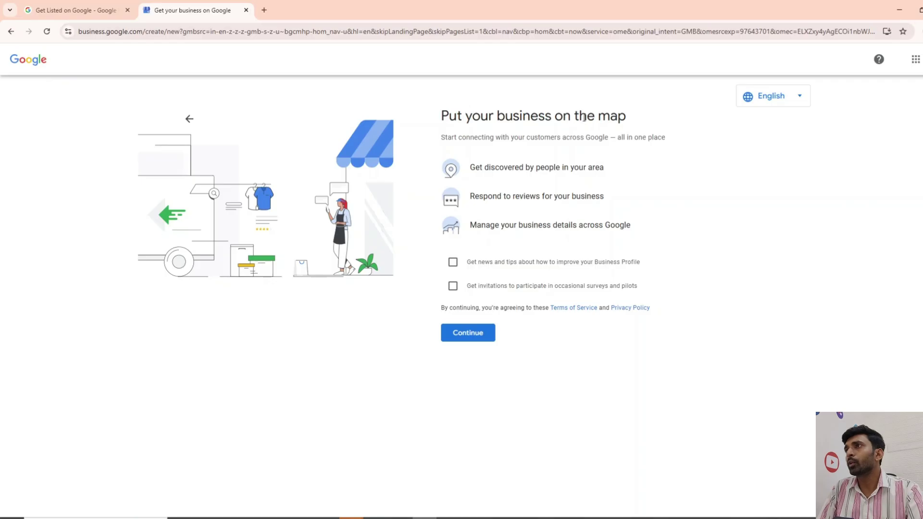
Step: Opt in to both news and tips and survey and pilot invitations, and continue past the terms
{"action": "left_click", "coordinate": [453, 262]}
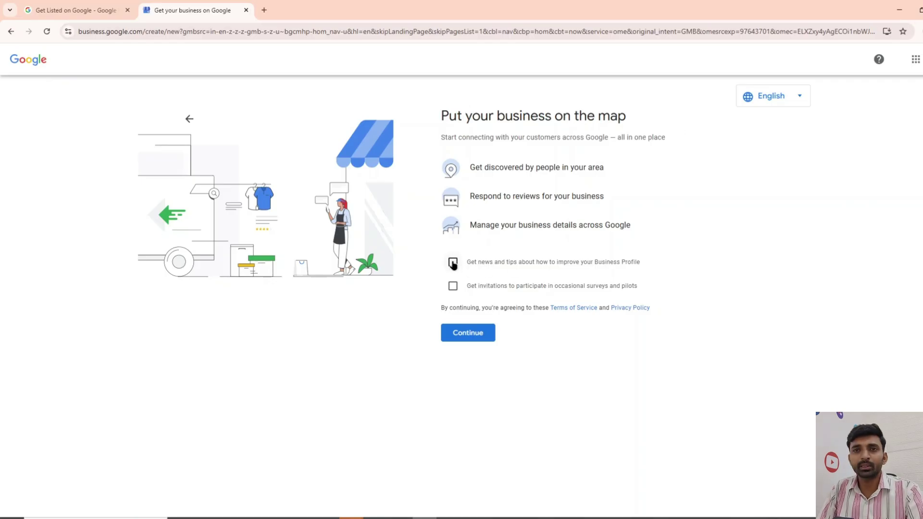
{"action": "left_click", "coordinate": [453, 287]}
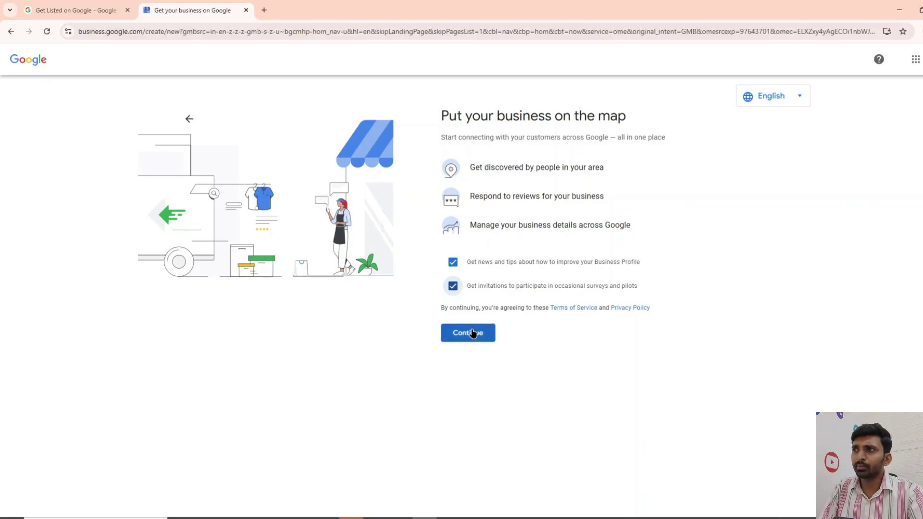
{"action": "left_click", "coordinate": [451, 331]}
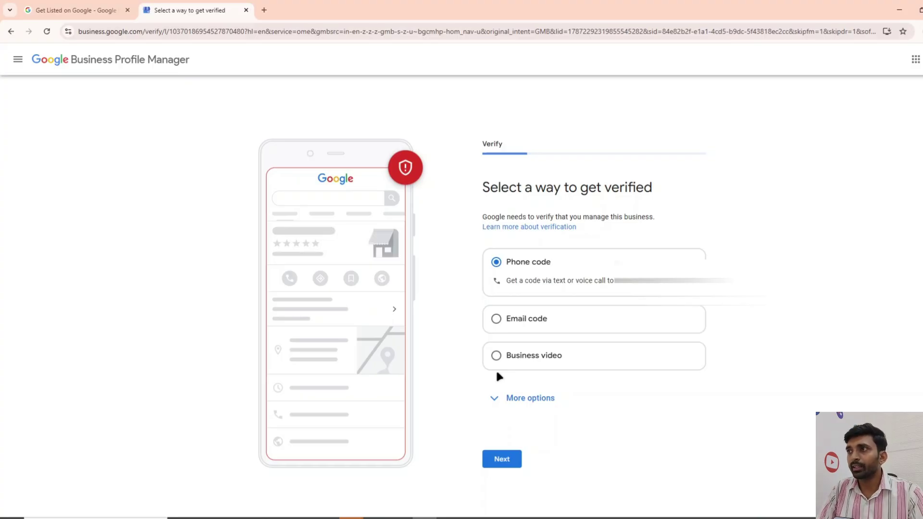
Step: Verify the business by phone code sent as a text message, entering the verification code, and proceed to profile setup
{"action": "left_click", "coordinate": [503, 463]}
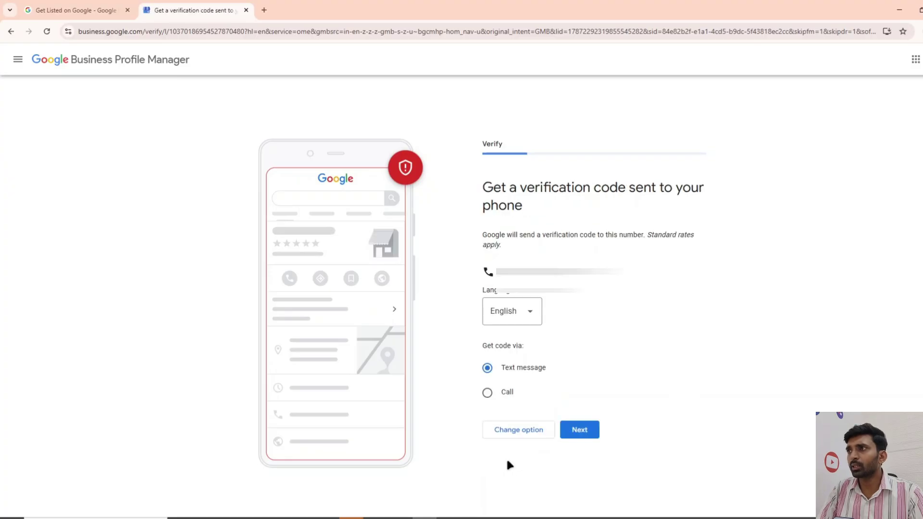
{"action": "left_click", "coordinate": [589, 428]}
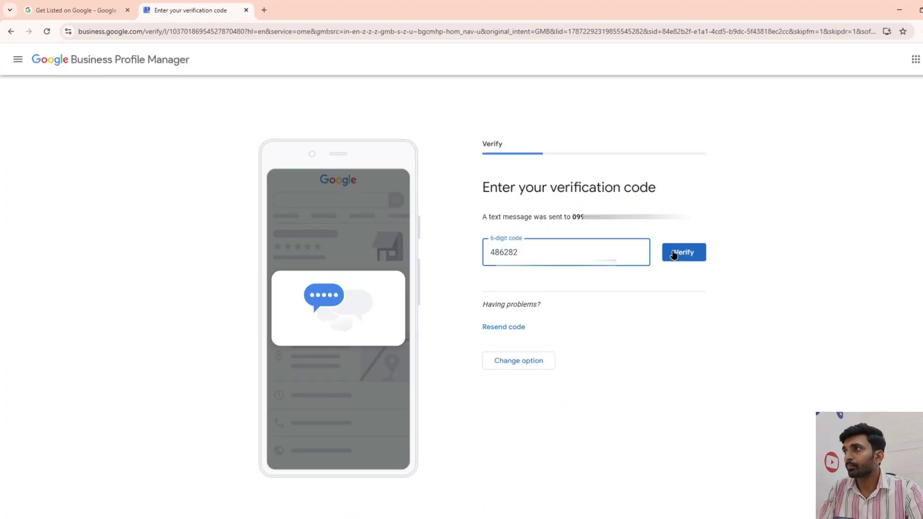
{"action": "left_click", "coordinate": [675, 251]}
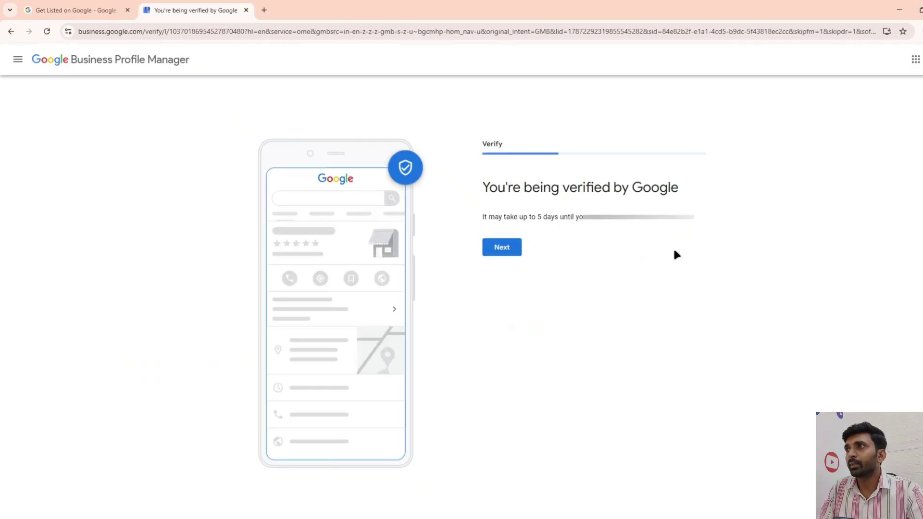
{"action": "left_click", "coordinate": [514, 250]}
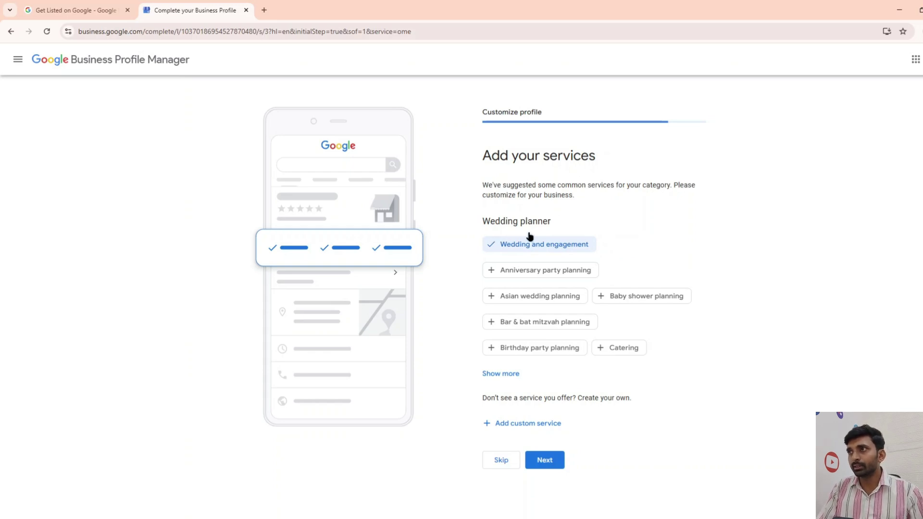
Step: Add the services Anniversary party planning, Destination wedding planning, Outdoor wedding planning, Wedding banquet planning and Wedding packages, and continue
{"action": "left_click", "coordinate": [489, 271]}
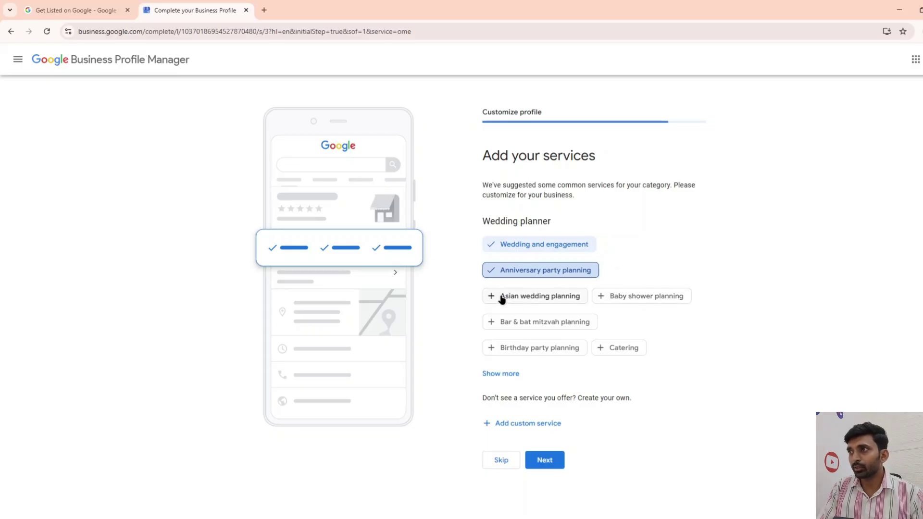
{"action": "left_click", "coordinate": [500, 374]}
{"action": "scroll", "coordinate": [514, 358], "scroll_direction": "down", "scroll_amount": 3}
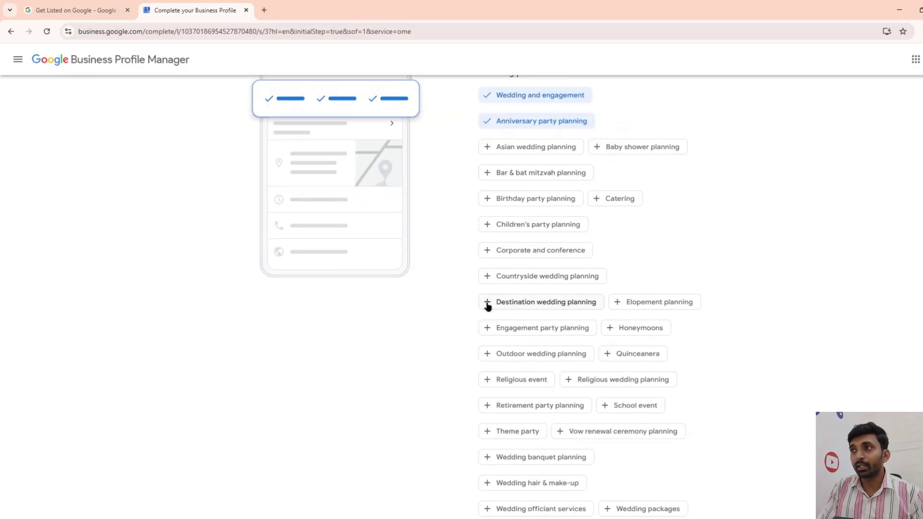
{"action": "left_click", "coordinate": [497, 306]}
{"action": "scroll", "coordinate": [500, 279], "scroll_direction": "down", "scroll_amount": 1}
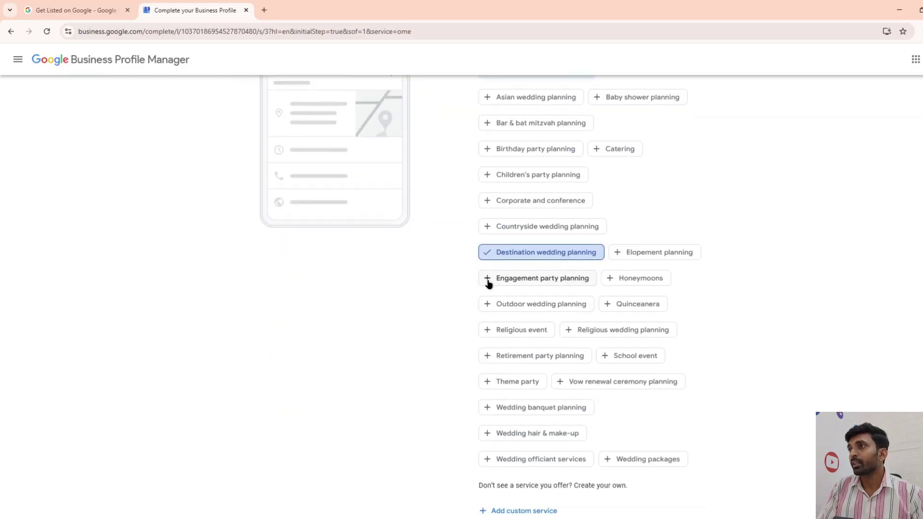
{"action": "scroll", "coordinate": [521, 304], "scroll_direction": "down", "scroll_amount": 1}
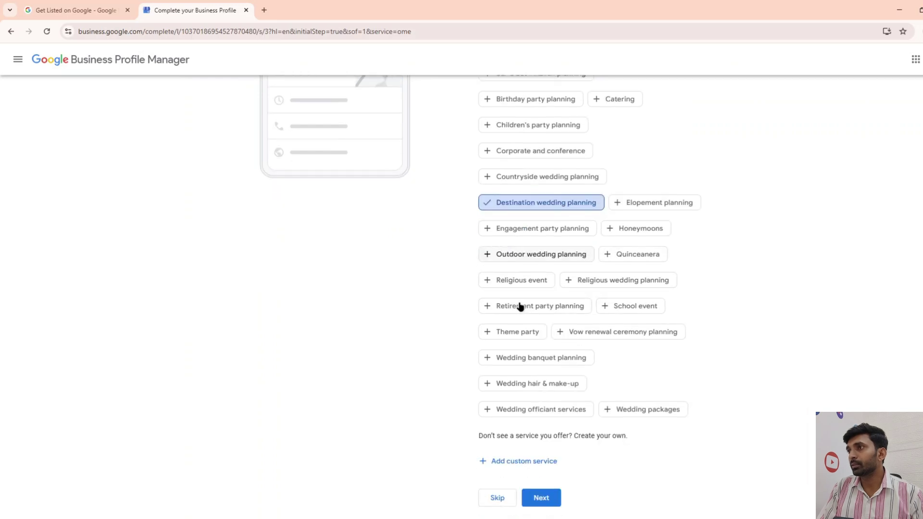
{"action": "left_click", "coordinate": [491, 259]}
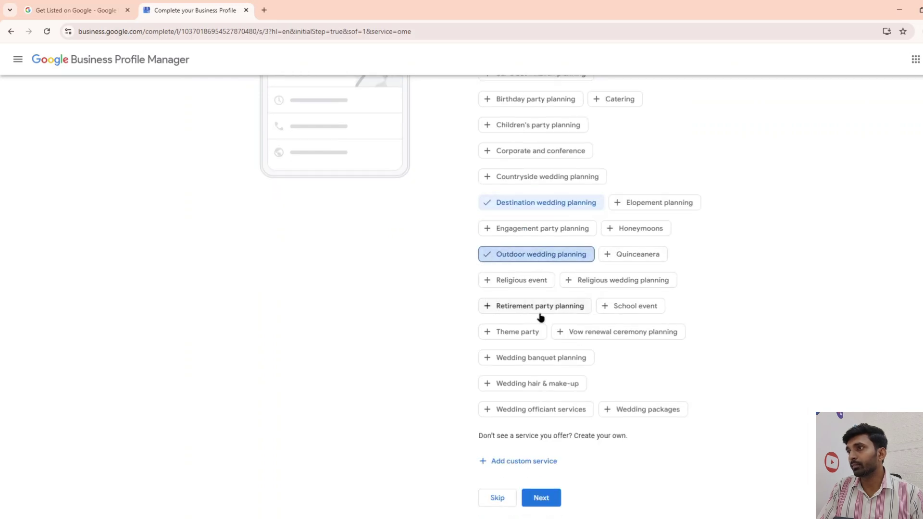
{"action": "left_click", "coordinate": [489, 358]}
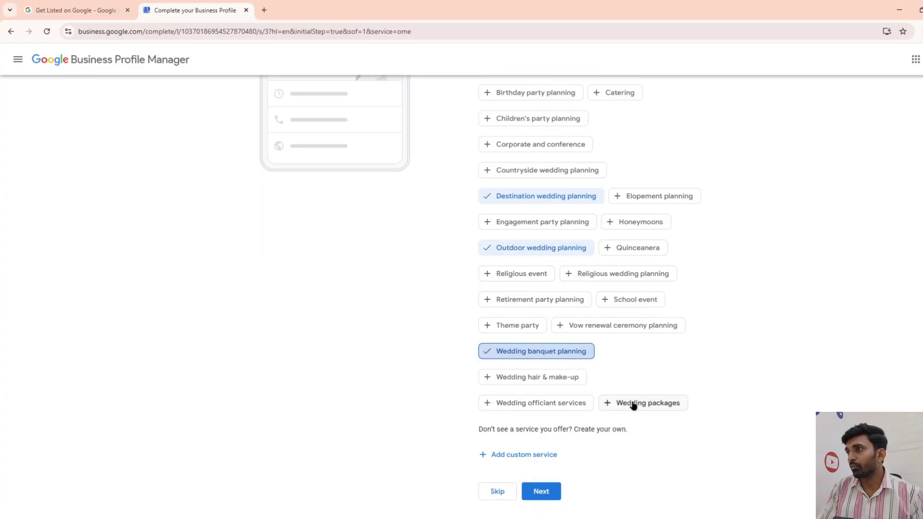
{"action": "left_click", "coordinate": [608, 405]}
{"action": "left_click", "coordinate": [543, 492]}
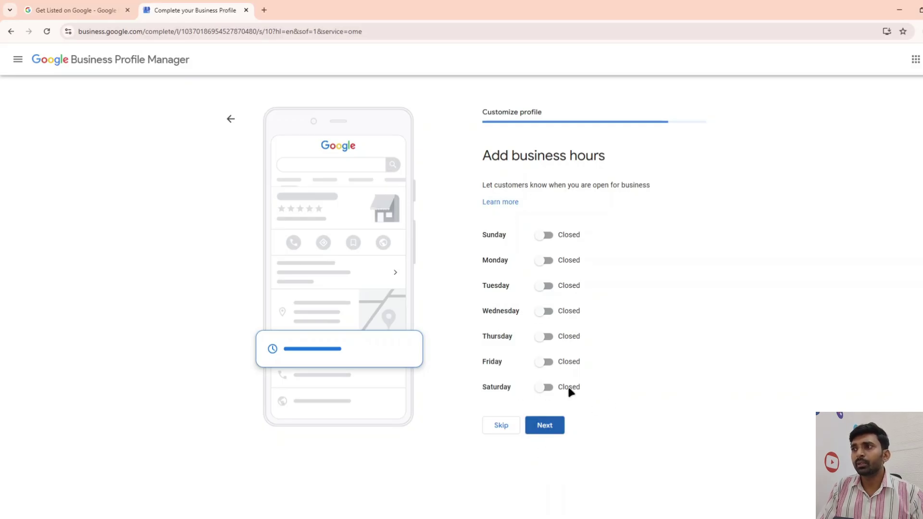
Step: Skip the business hours, then paste the prepared business description starting "Rishikesh, with its peaceful rivers, green mountains, and spiritual vibe" and continue
{"action": "left_click", "coordinate": [542, 390]}
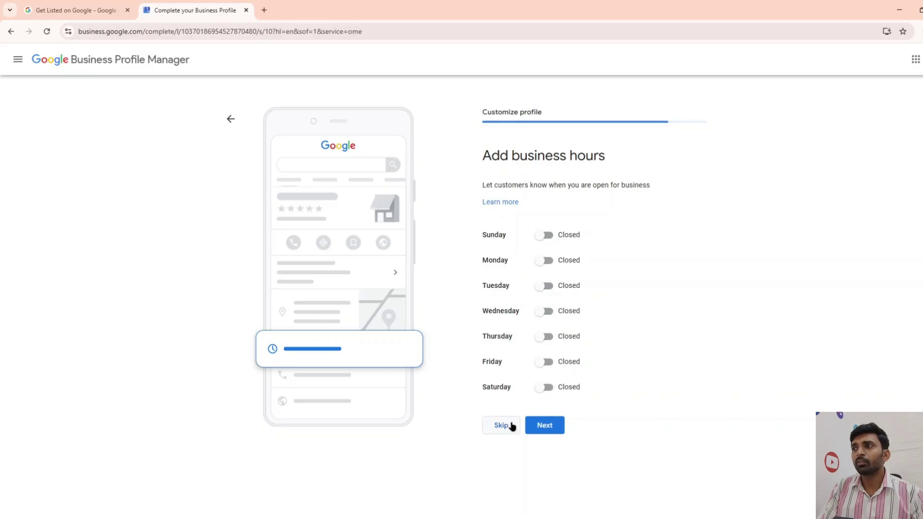
{"action": "left_click", "coordinate": [512, 426]}
{"action": "left_click", "coordinate": [538, 293]}
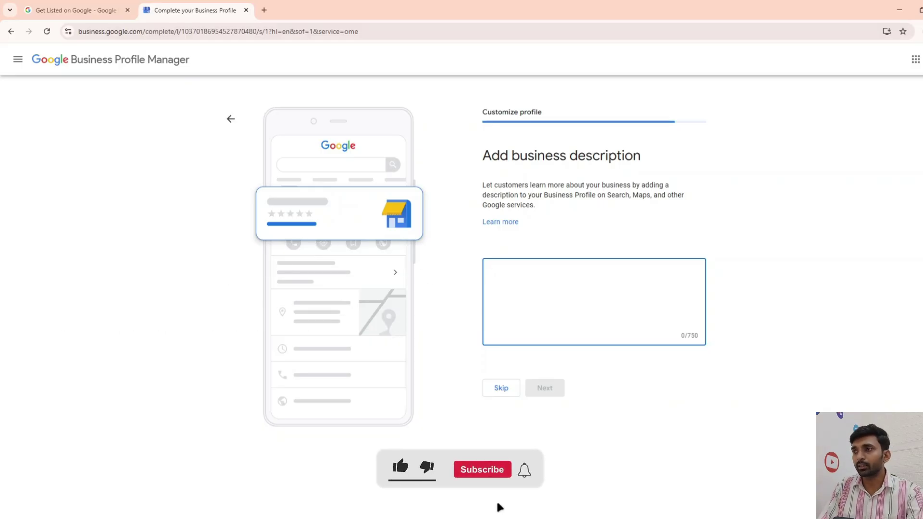
{"action": "key", "text": "ctrl+v"}
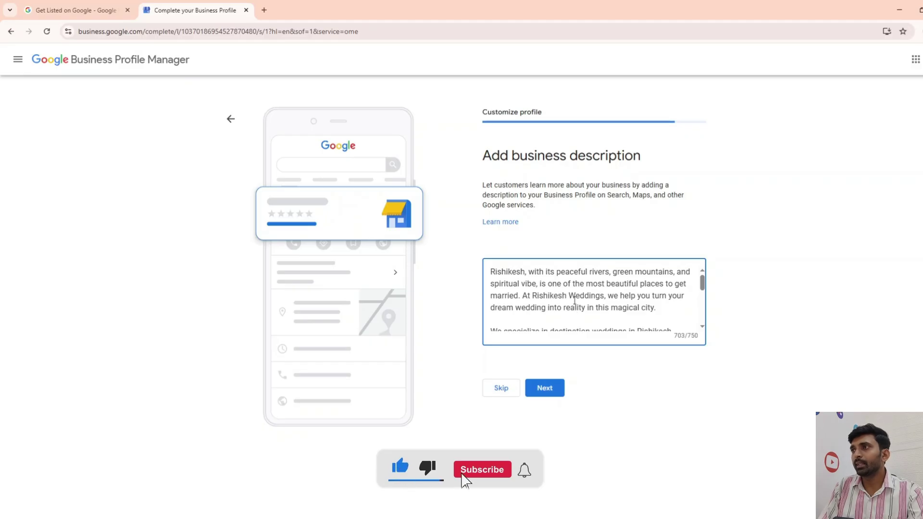
{"action": "scroll", "coordinate": [622, 284], "scroll_direction": "down", "scroll_amount": 3}
{"action": "left_click", "coordinate": [545, 384]}
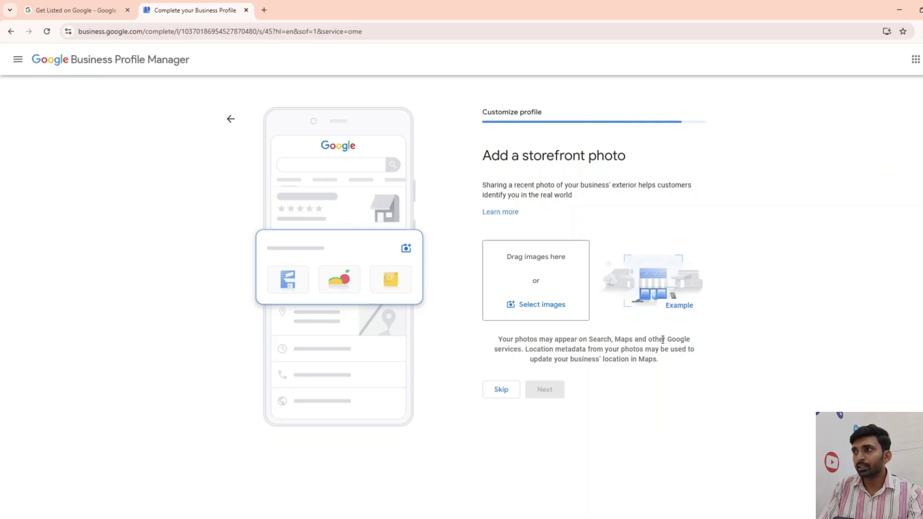
Step: Upload rishikeshweddingsrudra.jpeg from the Downloads folder as the storefront photo and continue
{"action": "left_click", "coordinate": [542, 305]}
{"action": "left_click", "coordinate": [102, 278]}
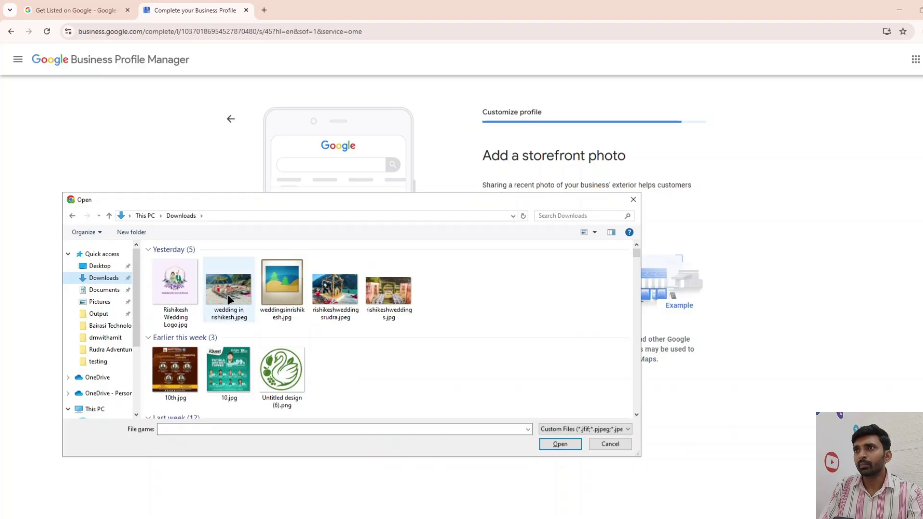
{"action": "left_click", "coordinate": [335, 288]}
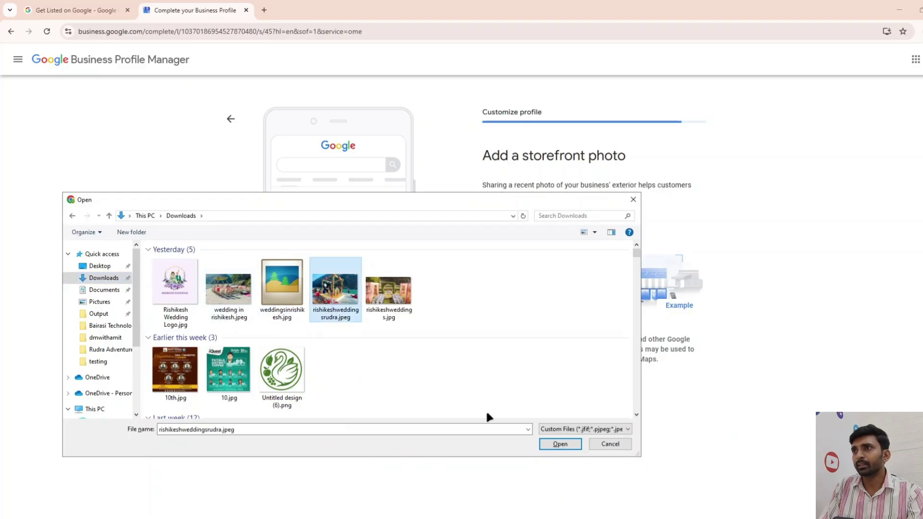
{"action": "left_click", "coordinate": [559, 443]}
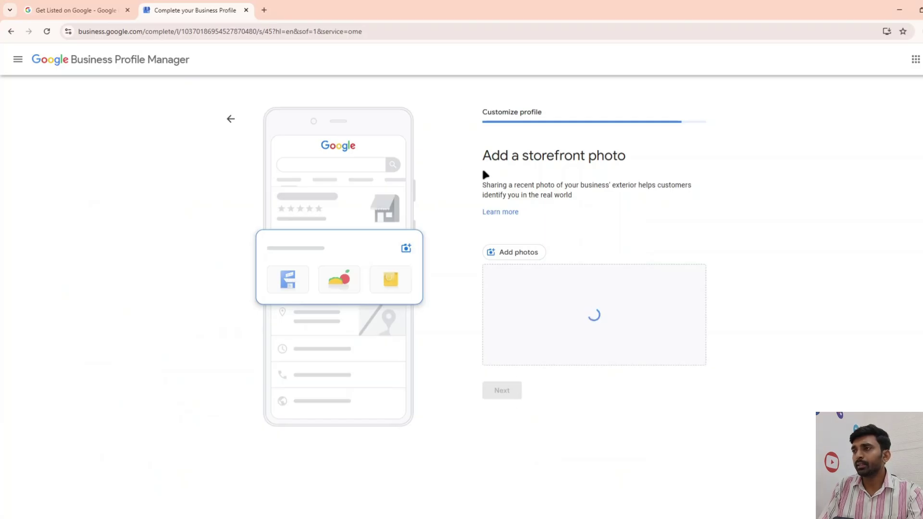
{"action": "left_click", "coordinate": [495, 393]}
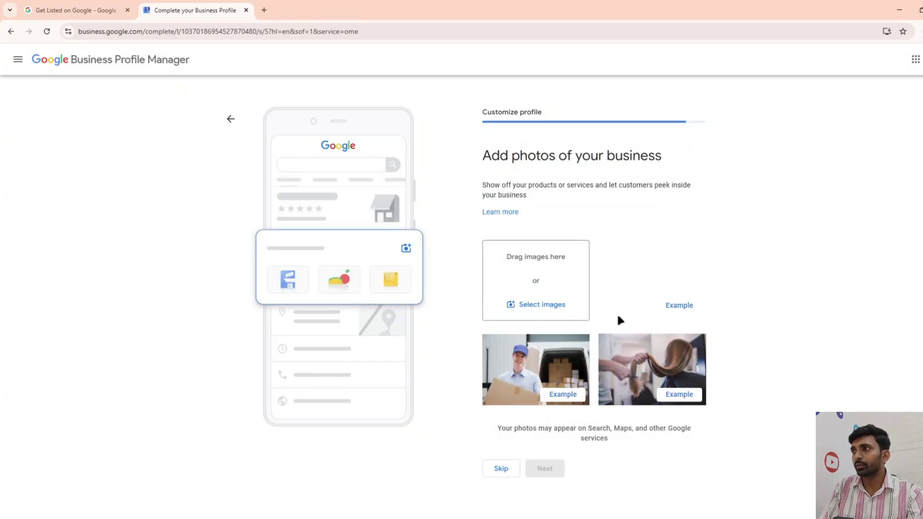
Step: Upload wedding in rishikesh.jpeg, weddingsinrishikesh.jpg and rishikeshweddings.jpg together as the business photos and continue
{"action": "left_click", "coordinate": [547, 306]}
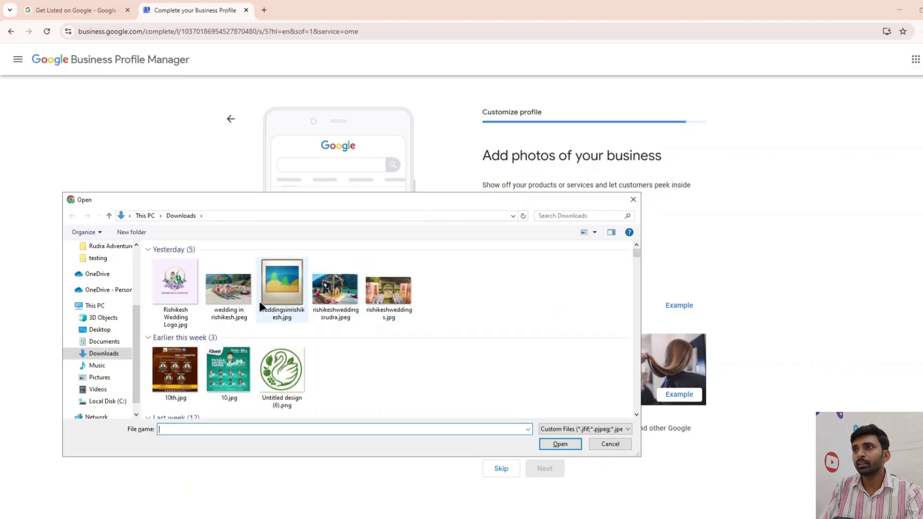
{"action": "left_click", "coordinate": [234, 302]}
{"action": "left_click", "coordinate": [281, 296], "text": "ctrl"}
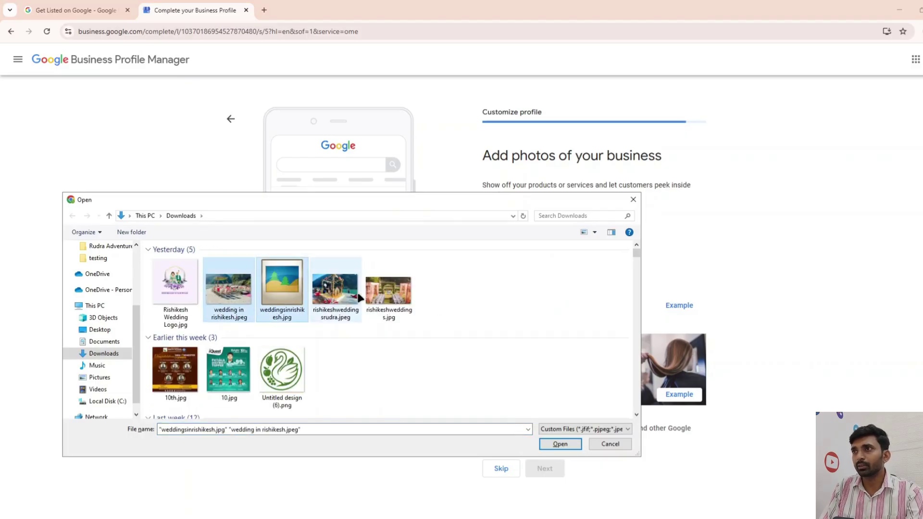
{"action": "left_click", "coordinate": [388, 291], "text": "ctrl"}
{"action": "left_click", "coordinate": [560, 443]}
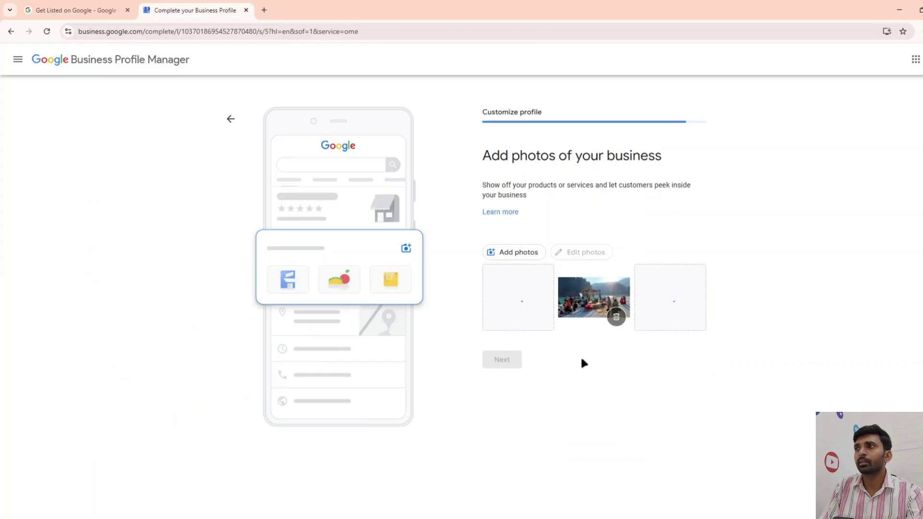
{"action": "left_click", "coordinate": [492, 365]}
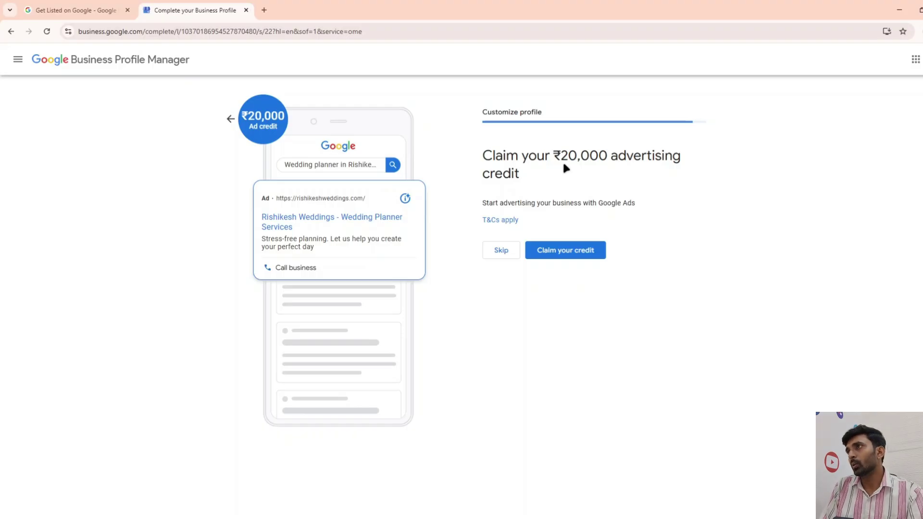
Step: Review the ₹20,000 Google Ads advertising credit offer and skip it without claiming the credit
{"action": "left_click_drag", "start_coordinate": [561, 156], "coordinate": [577, 156]}
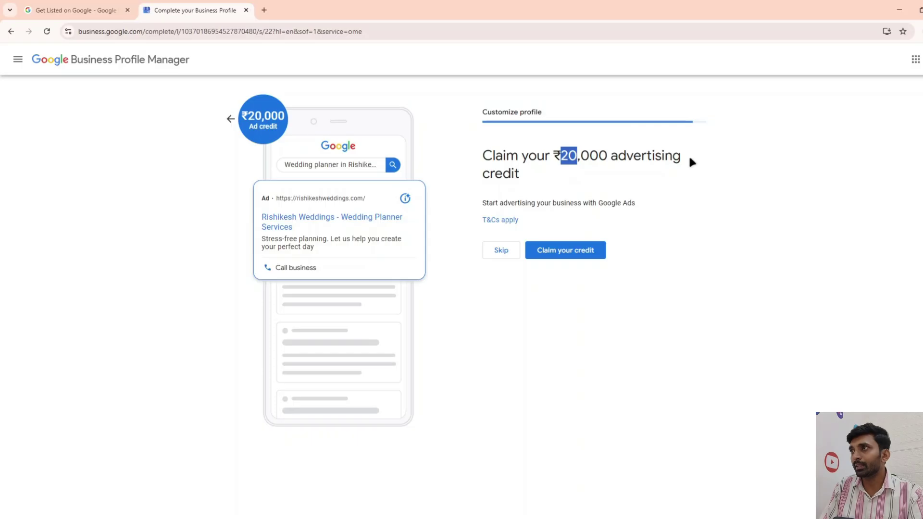
{"action": "left_click", "coordinate": [609, 149]}
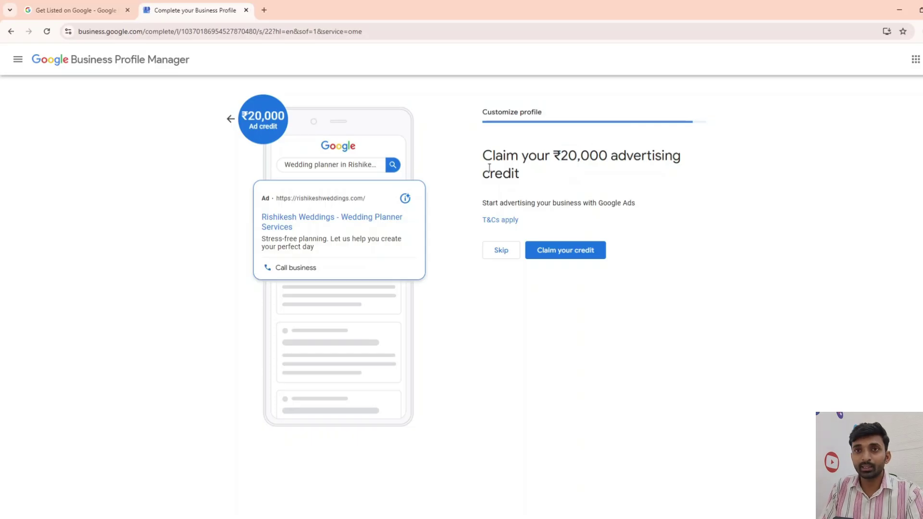
{"action": "left_click_drag", "start_coordinate": [483, 156], "coordinate": [681, 164]}
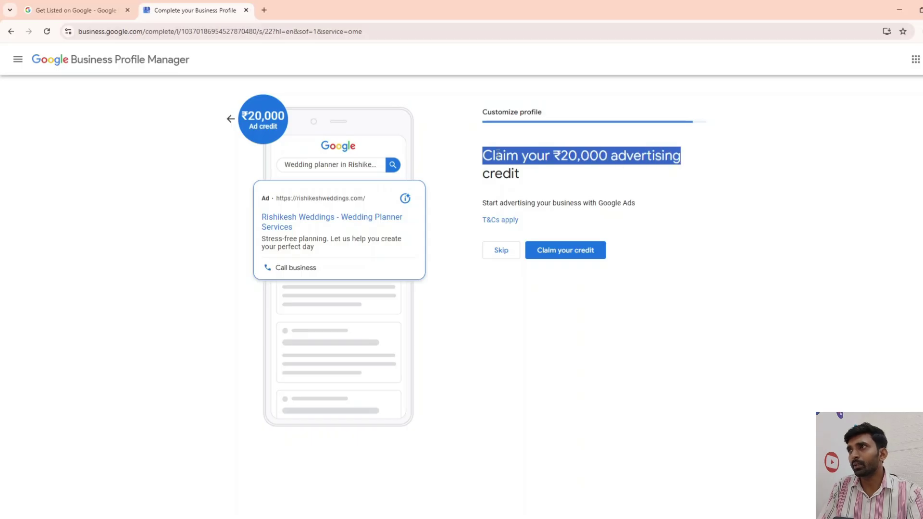
{"action": "left_click", "coordinate": [492, 154]}
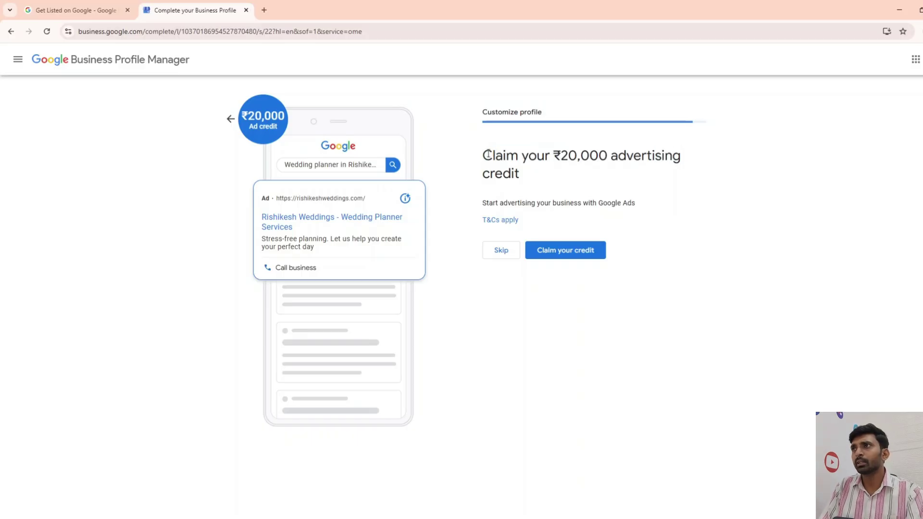
{"action": "triple_click", "coordinate": [489, 153]}
{"action": "left_click", "coordinate": [561, 150]}
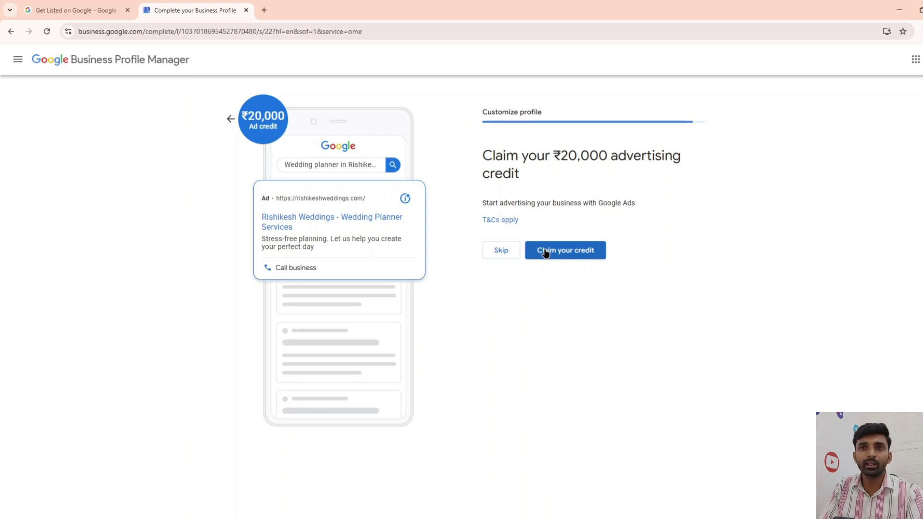
{"action": "left_click", "coordinate": [508, 253]}
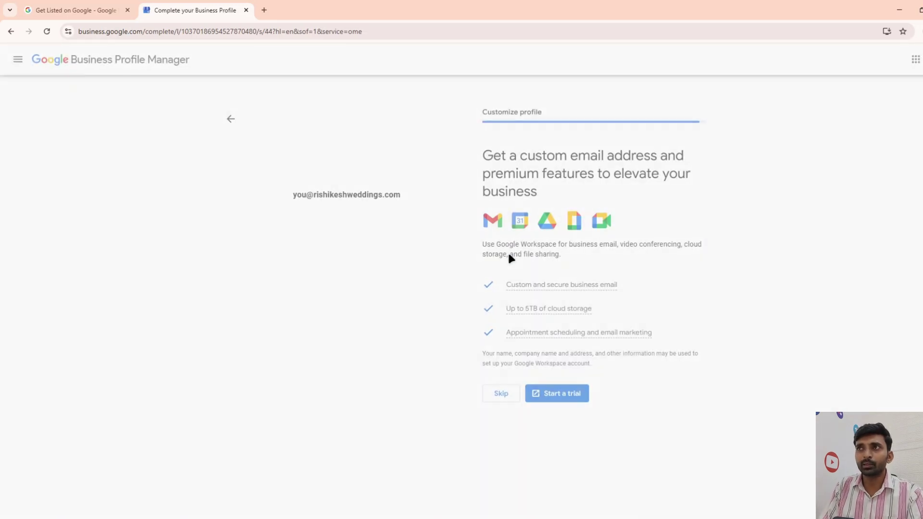
Step: Skip the Google Workspace custom email trial and continue past the notice about edits being visible once verified
{"action": "left_click", "coordinate": [500, 394]}
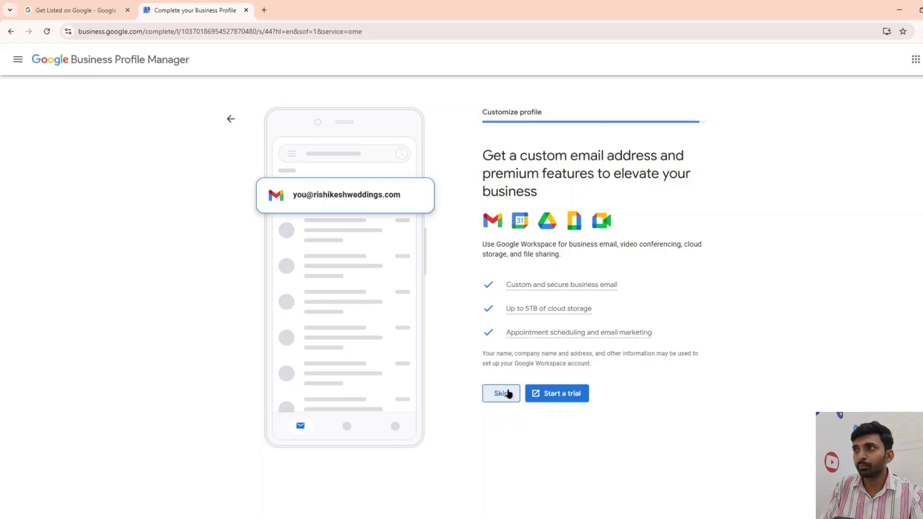
{"action": "left_click", "coordinate": [506, 399]}
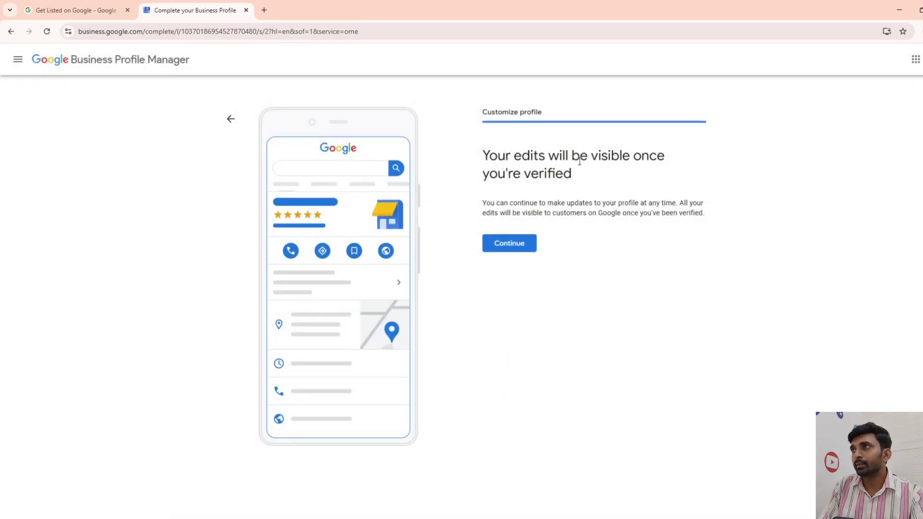
{"action": "left_click", "coordinate": [529, 245]}
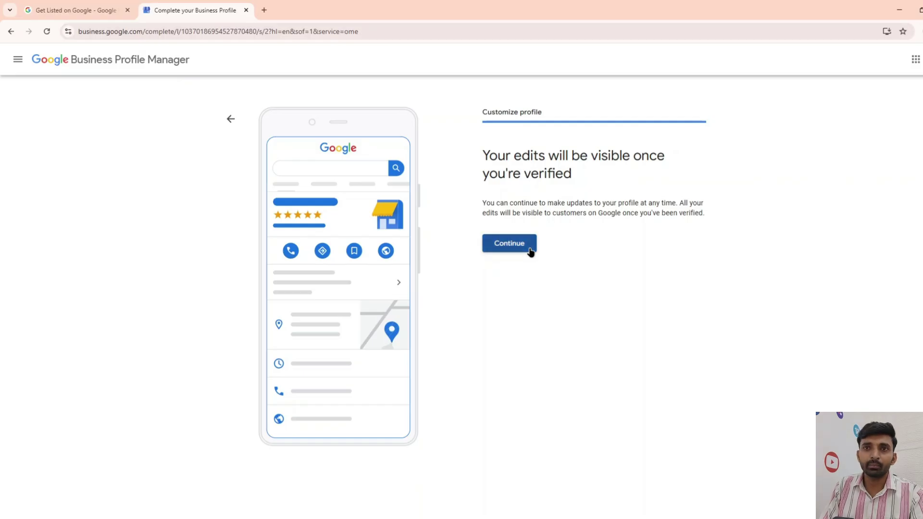